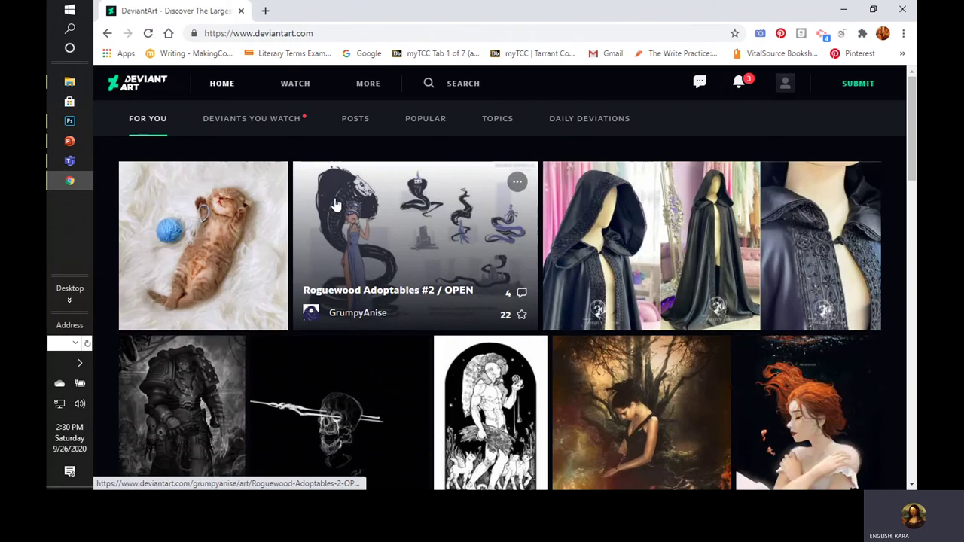
# Open the 'Roguewood Adoptables #2 / OPEN' deviation from the home feed and scroll through its page
pyautogui.click(334, 197)
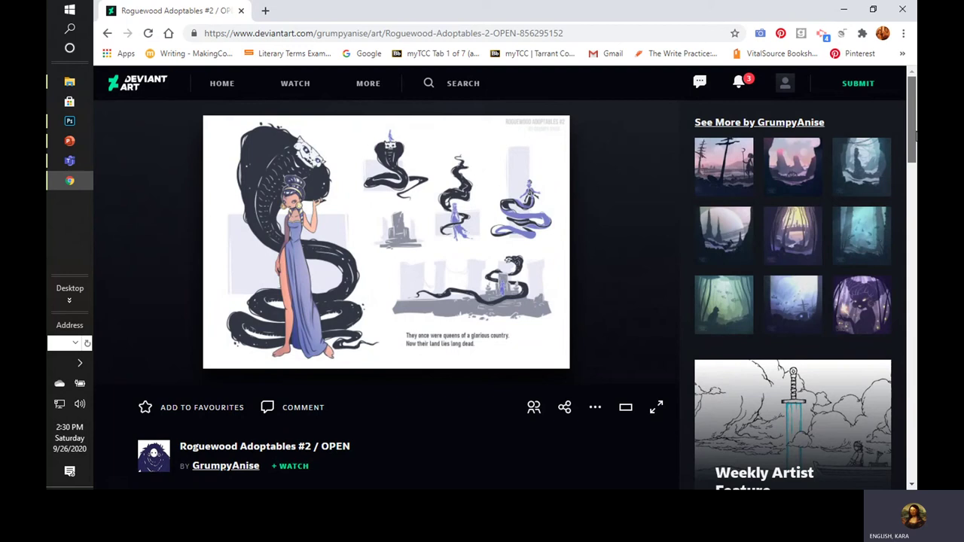
pyautogui.moveTo(915, 136); pyautogui.dragTo(914, 152)
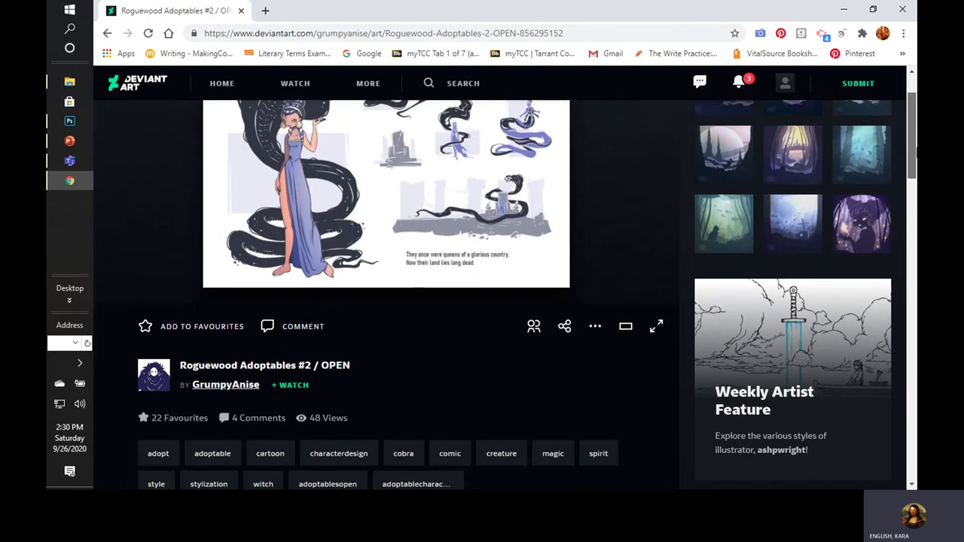
pyautogui.scroll(1, 914, 113)
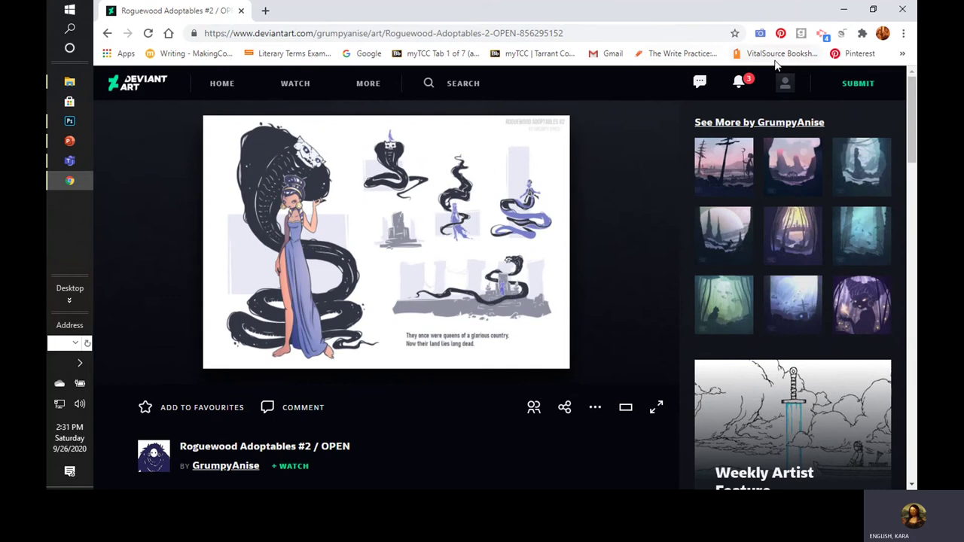
# Choose Deviation from the SUBMIT header menu to reach the Submit a Deviation page
pyautogui.moveTo(852, 84)
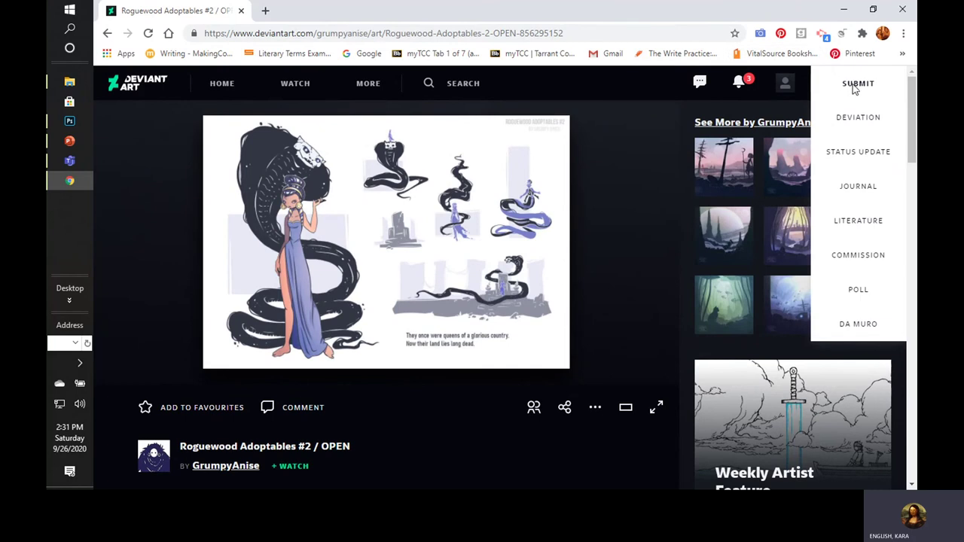
pyautogui.click(864, 123)
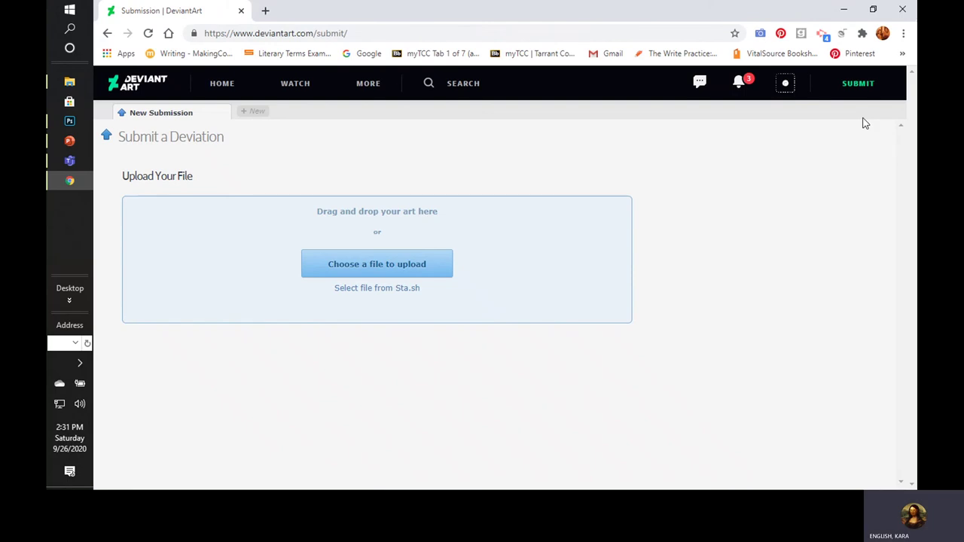
pyautogui.moveTo(867, 85)
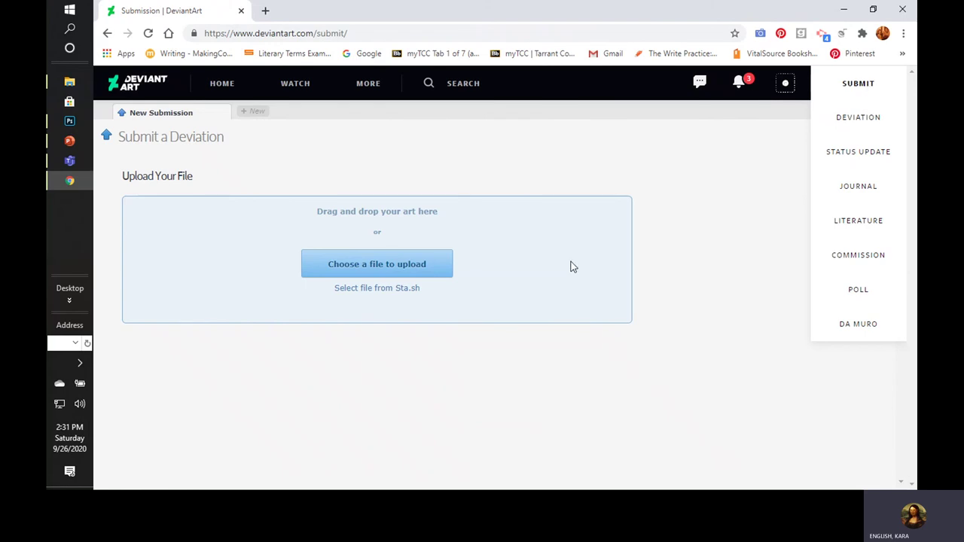
# Upload Picasso-Nude-Dog.jpg from the digitals20 folder as the deviation's image
pyautogui.click(393, 278)
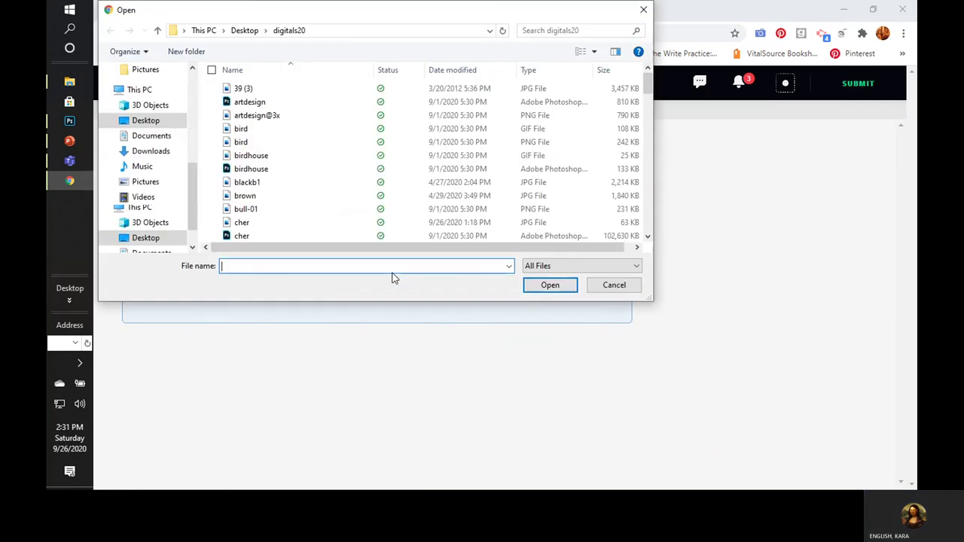
pyautogui.moveTo(645, 87); pyautogui.dragTo(652, 119)
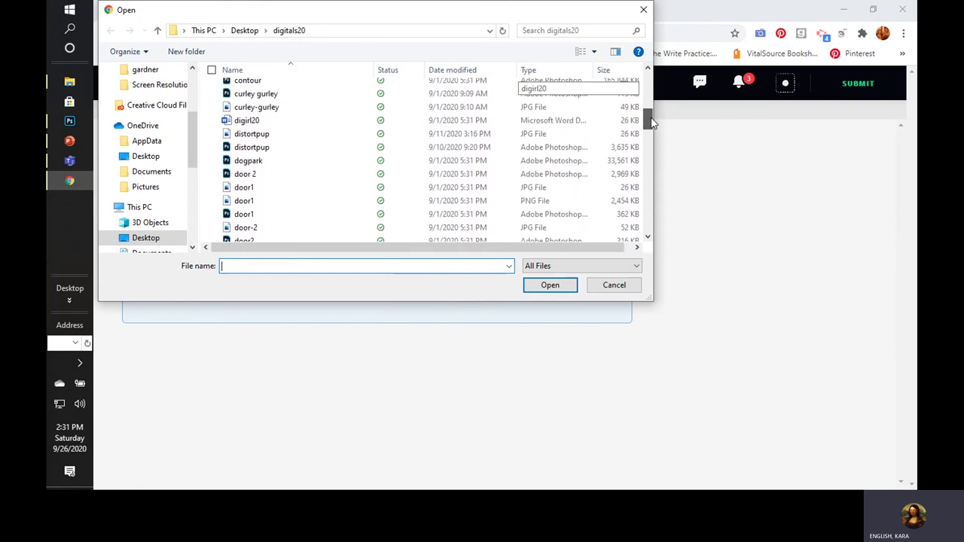
pyautogui.click(290, 134)
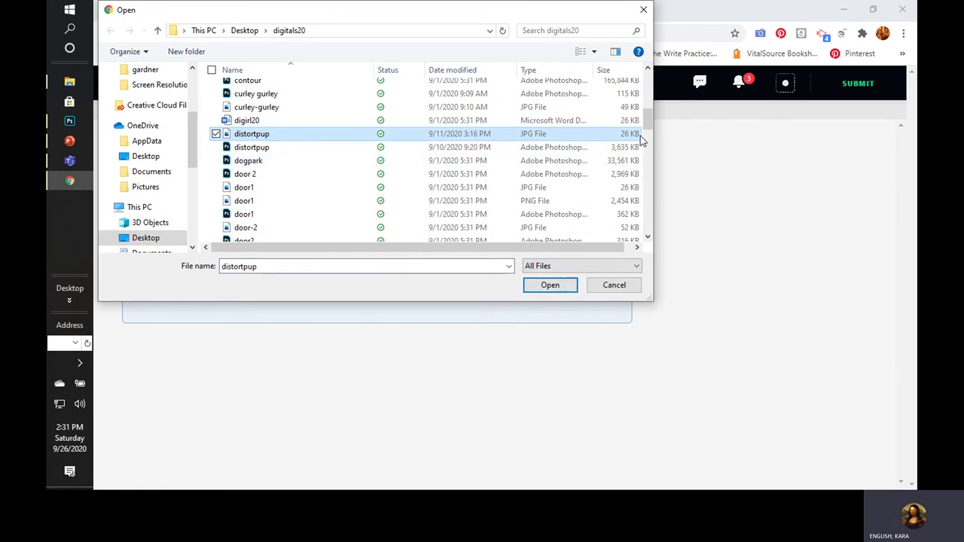
pyautogui.moveTo(648, 119); pyautogui.dragTo(650, 166)
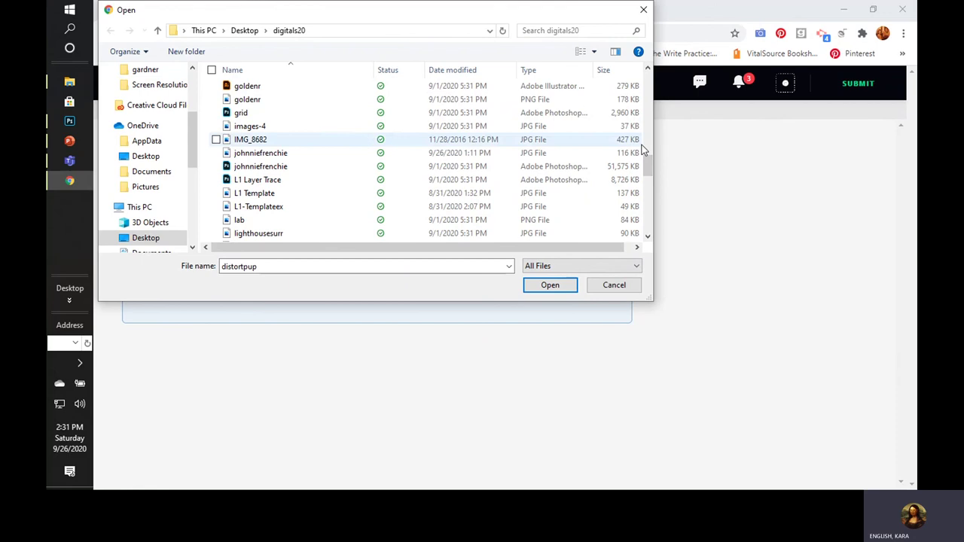
pyautogui.rightClick(647, 183)
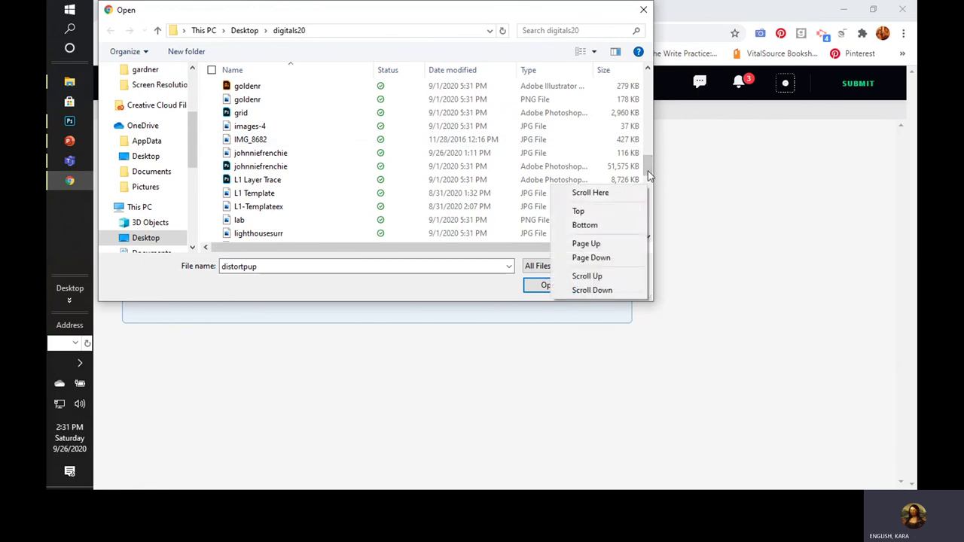
pyautogui.click(648, 171)
pyautogui.moveTo(648, 173); pyautogui.dragTo(656, 192)
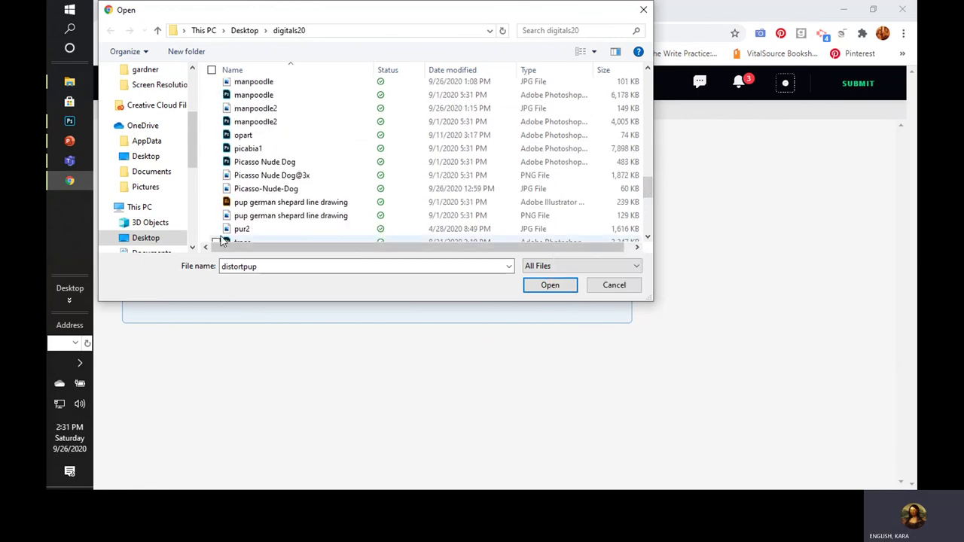
pyautogui.click(332, 190)
pyautogui.click(549, 285)
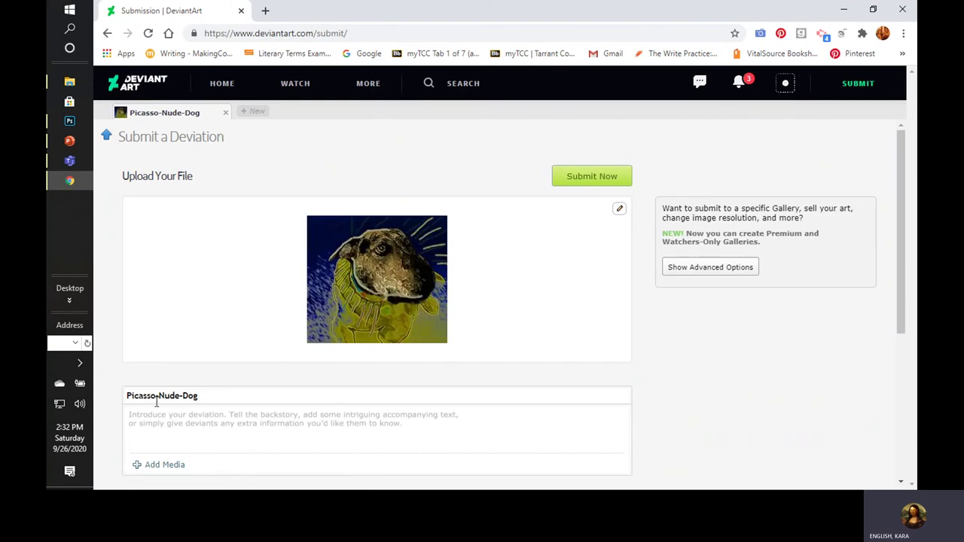
# Type the description 'Scandle, Nude Dog in the stlye of Picasso's', correcting typos along the way
pyautogui.click(222, 416)
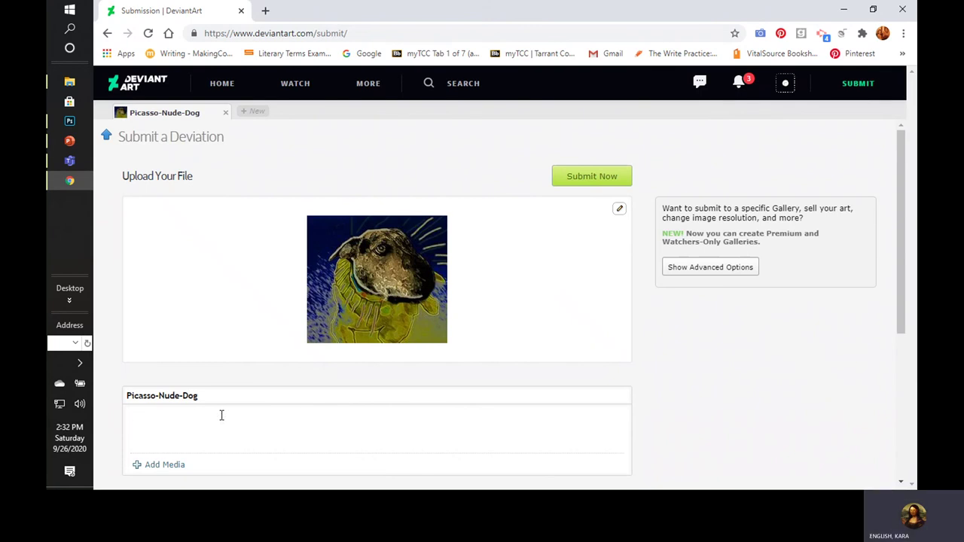
pyautogui.write('S')
pyautogui.write('can')
pyautogui.write('dle')
pyautogui.write(', ')
pyautogui.write('Nude')
pyautogui.write(', D')
pyautogui.press('BackSpace')
pyautogui.press('BackSpace')
pyautogui.press('BackSpace')
pyautogui.write('Go')
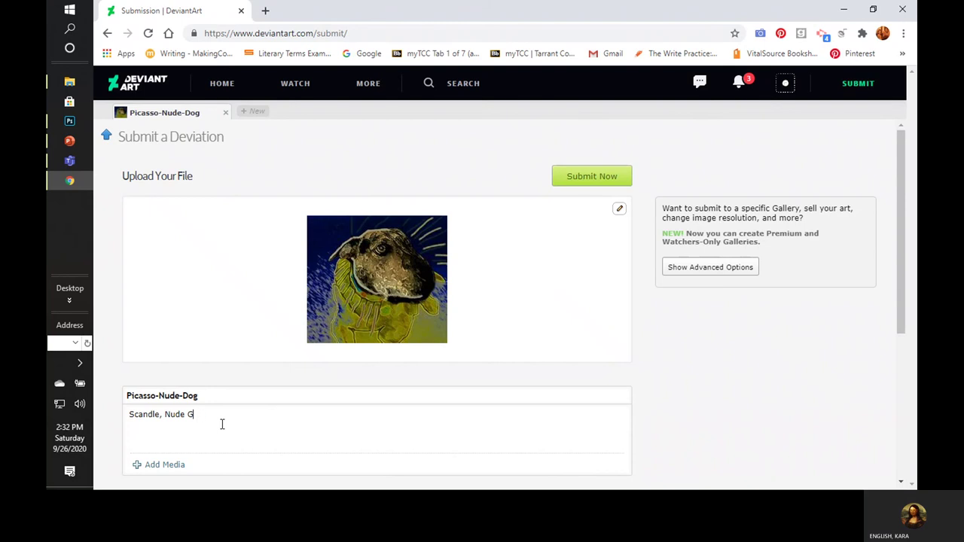
pyautogui.press('BackSpace')
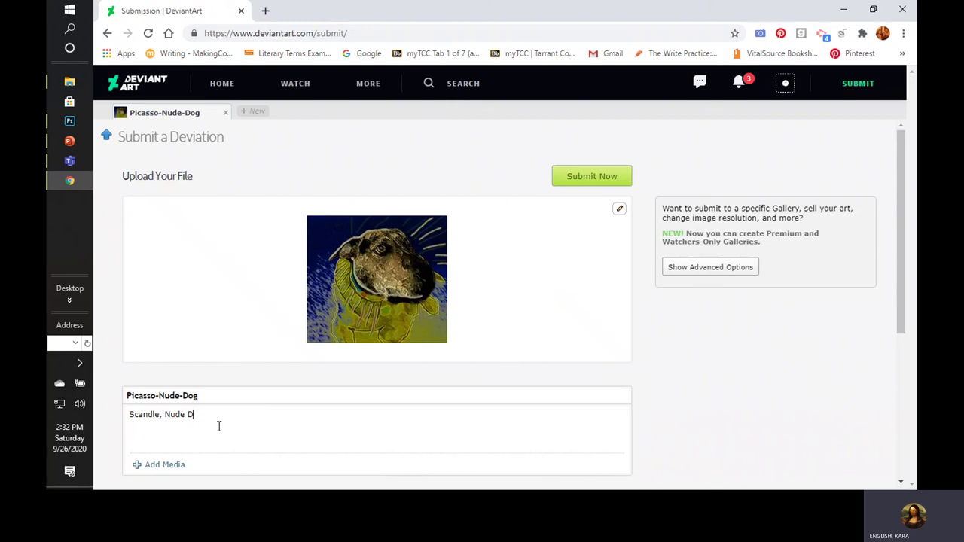
pyautogui.write("Dog in the stlye of Picasso's Dudes")
pyautogui.press('BackSpace')
pyautogui.press('BackSpace')
pyautogui.press('BackSpace')
pyautogui.press('BackSpace')
# Finish the description with 'Nudes.' and submit the deviation
pyautogui.click(217, 426)
pyautogui.write('nud')
pyautogui.press('BackSpace')
pyautogui.press('BackSpace')
pyautogui.press('BackSpace')
pyautogui.click(318, 413)
pyautogui.write('Nudes')
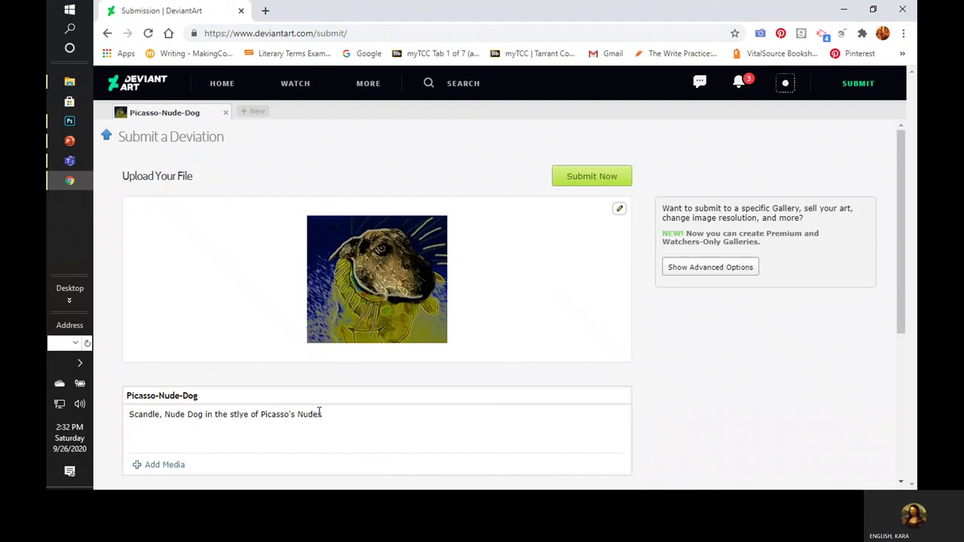
pyautogui.write('.')
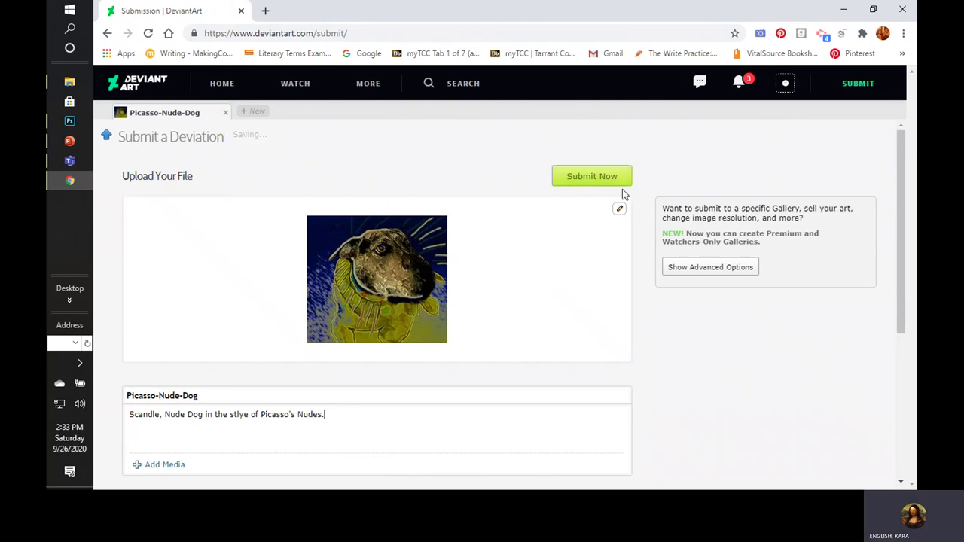
pyautogui.click(600, 183)
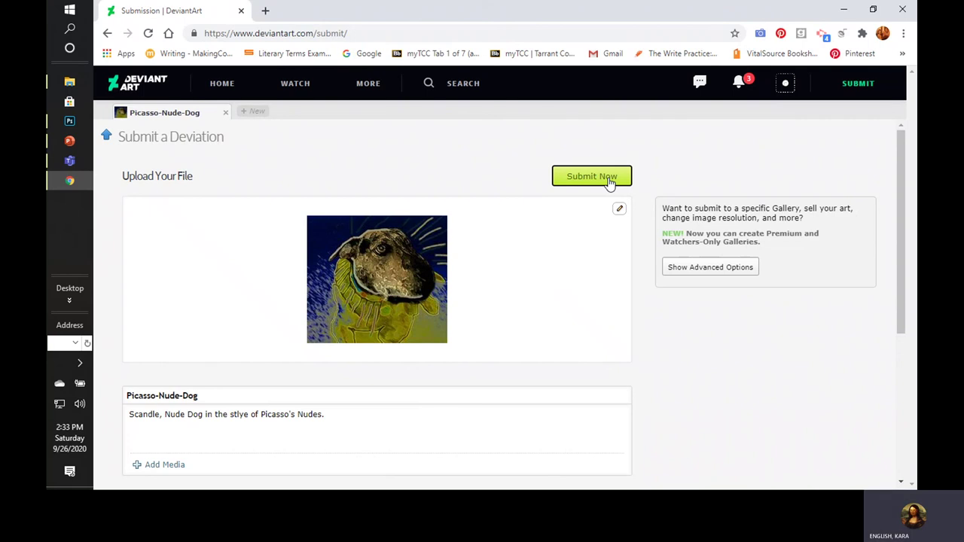
# Reopen a blank submission page, then return to the DeviantArt For You home feed
pyautogui.moveTo(870, 85)
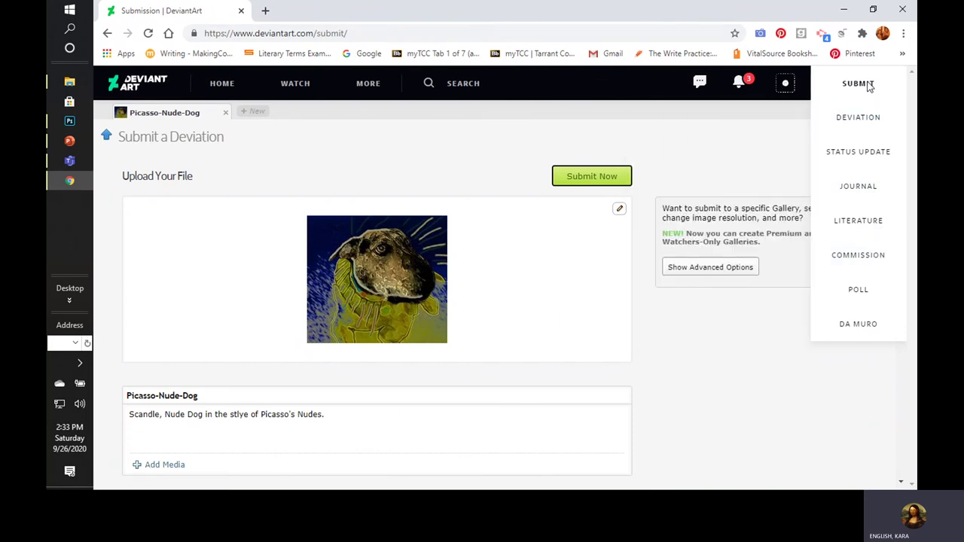
pyautogui.moveTo(826, 130)
pyautogui.click(770, 140)
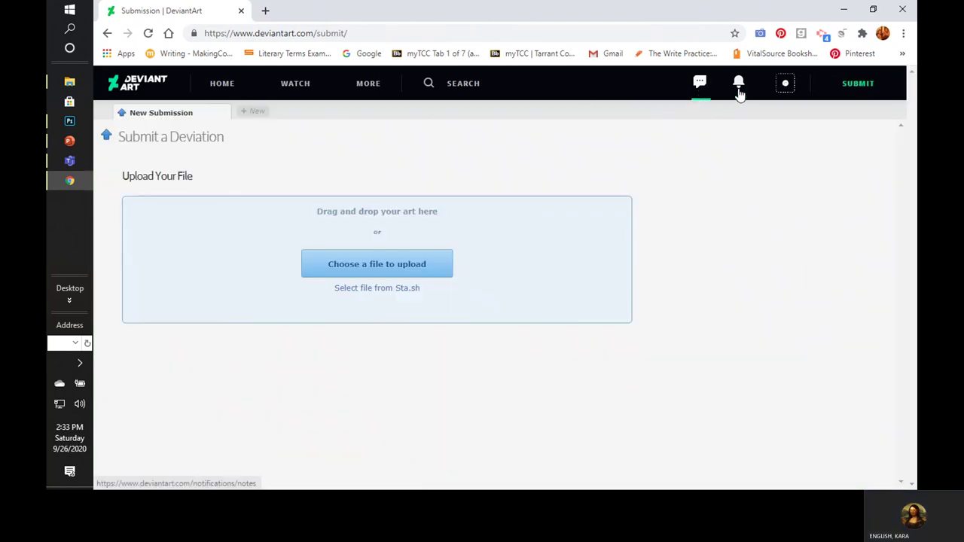
pyautogui.moveTo(848, 101)
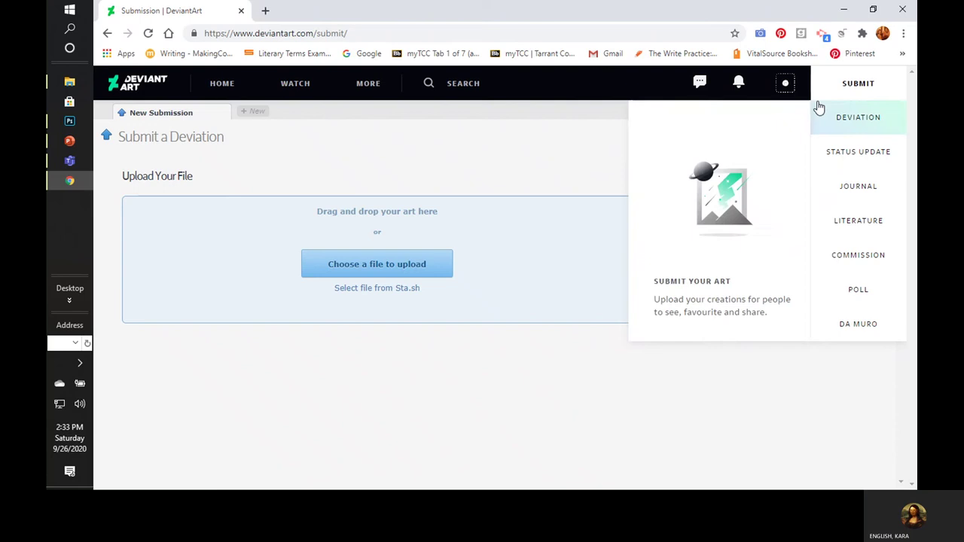
pyautogui.moveTo(800, 95)
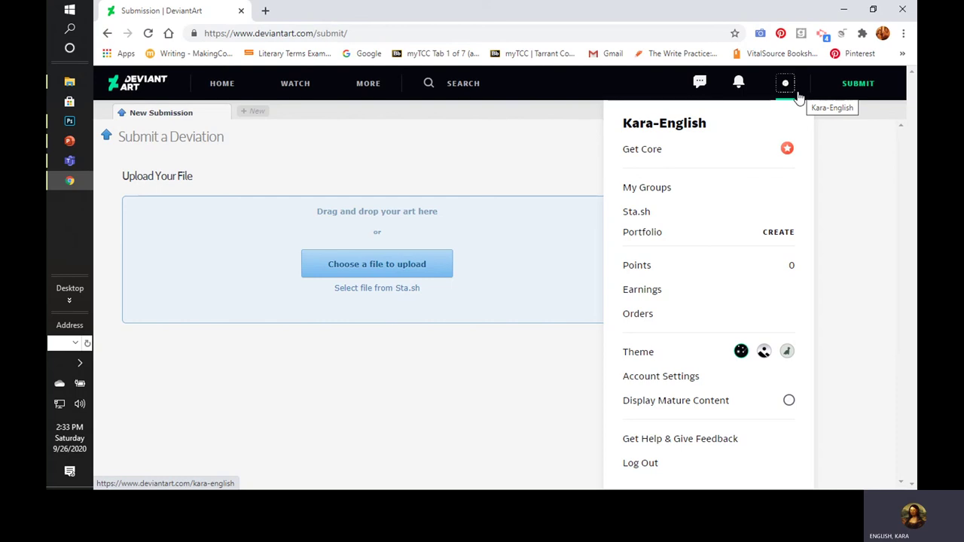
pyautogui.moveTo(736, 86)
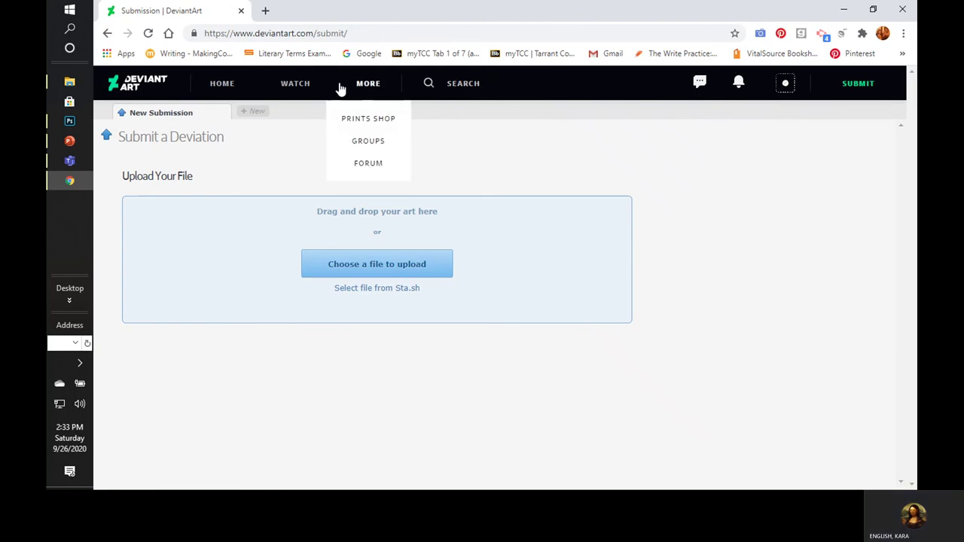
pyautogui.click(228, 89)
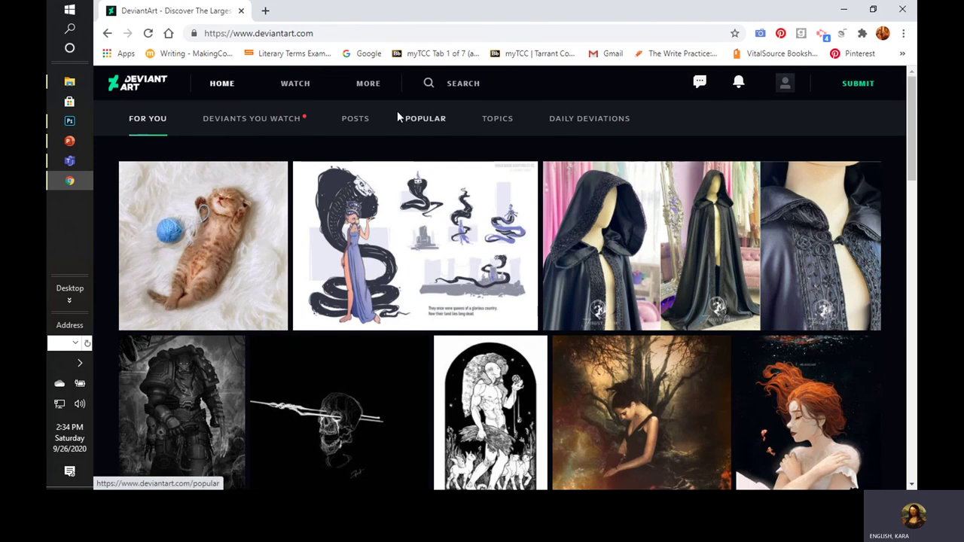
# Go to your own profile page, which lists 3 deviations including the Picasso dog artwork
pyautogui.click(699, 84)
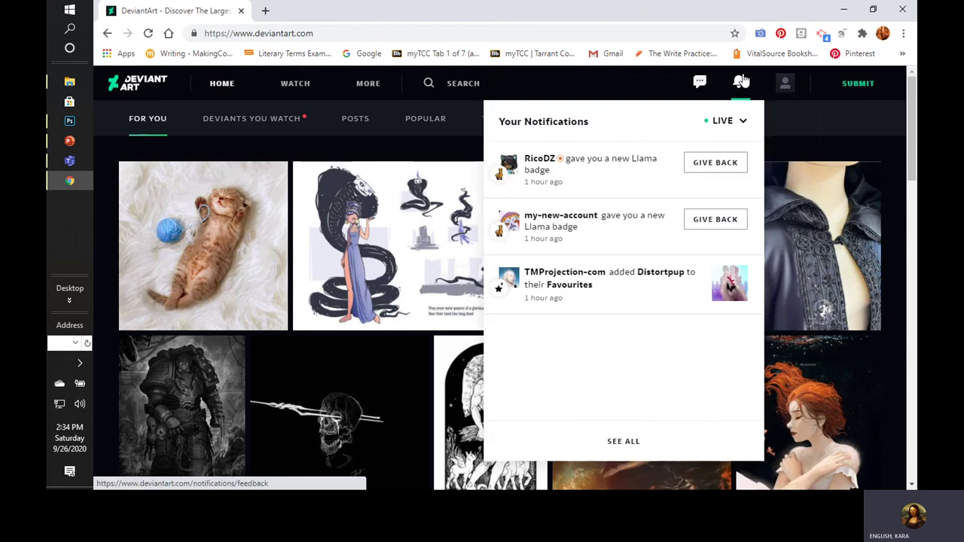
pyautogui.moveTo(785, 88)
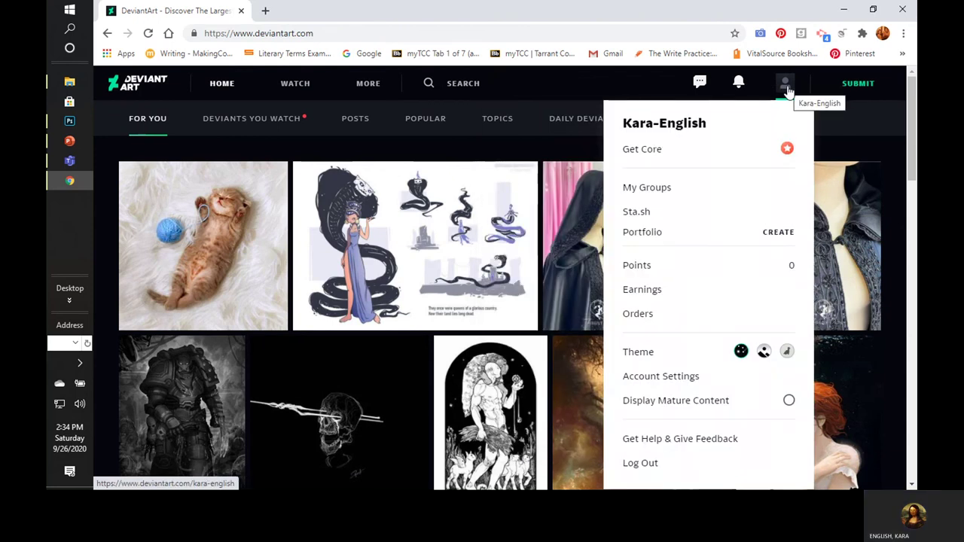
pyautogui.moveTo(819, 89)
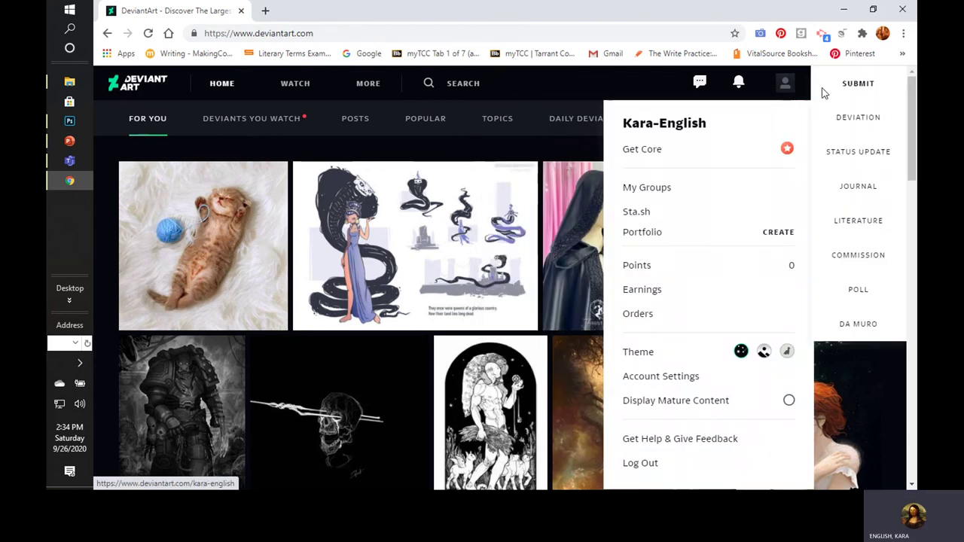
pyautogui.moveTo(878, 113)
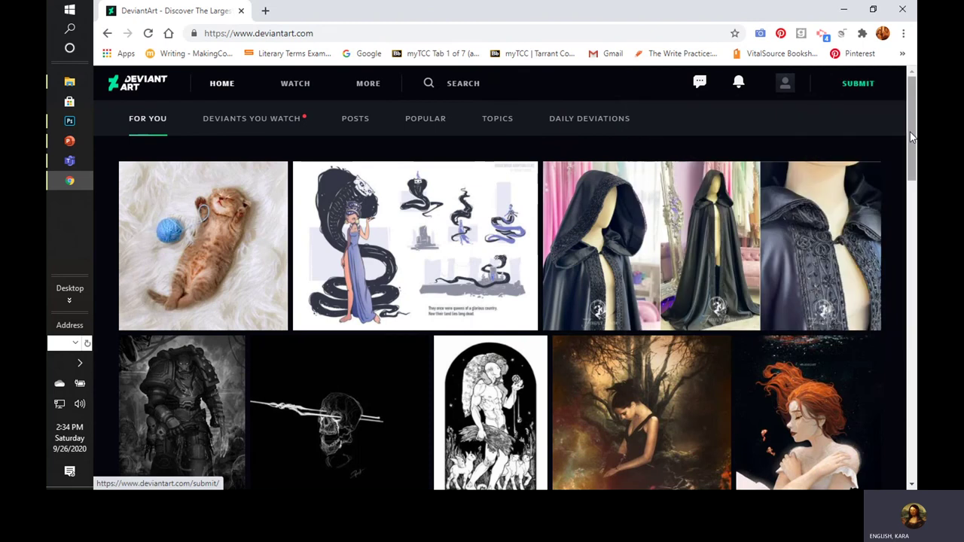
pyautogui.rightClick(747, 167)
pyautogui.press('Escape')
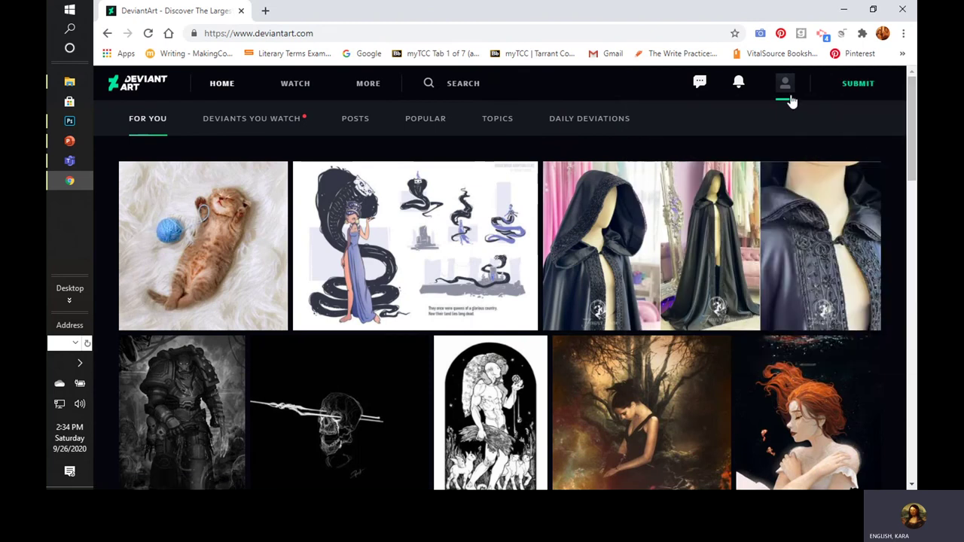
pyautogui.click(787, 90)
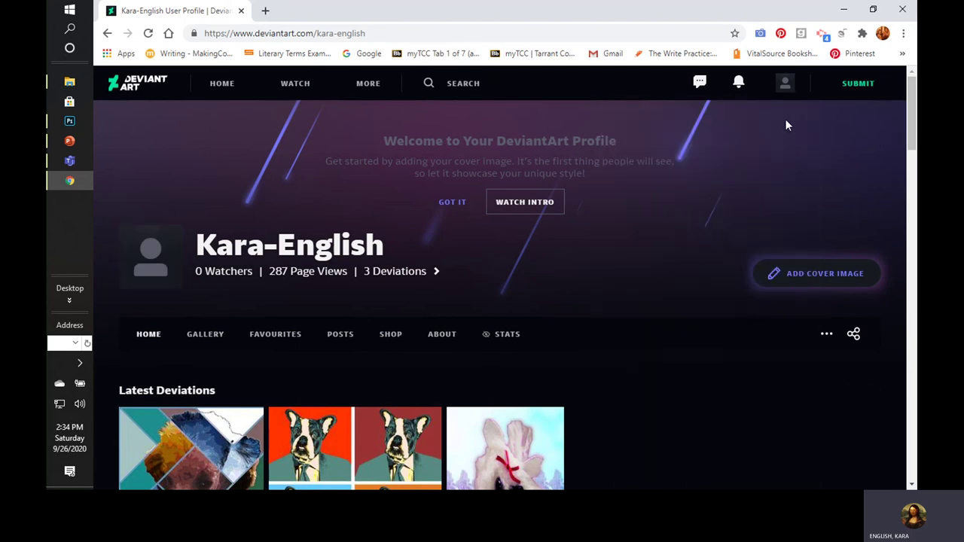
pyautogui.moveTo(785, 84)
pyautogui.moveTo(909, 148); pyautogui.dragTo(912, 194)
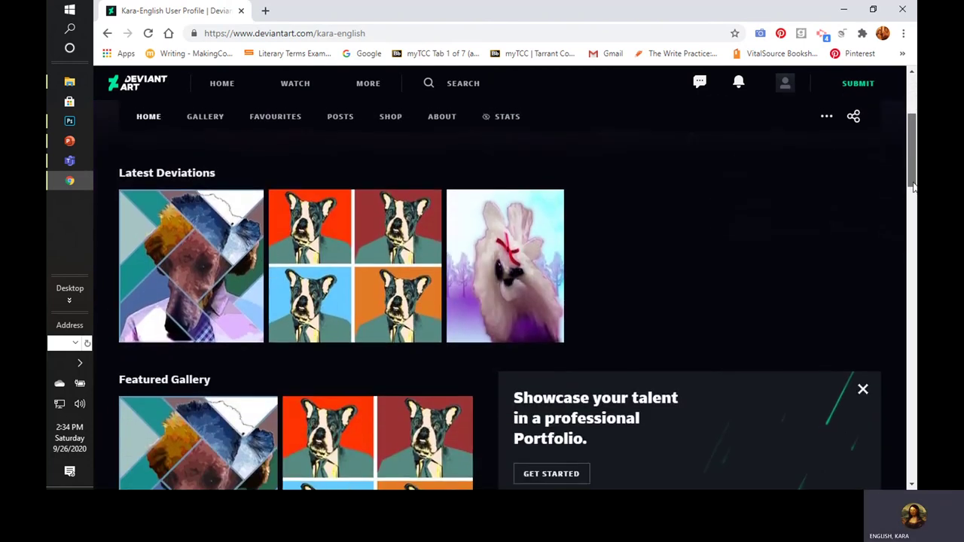
pyautogui.scroll(1, 457, 198)
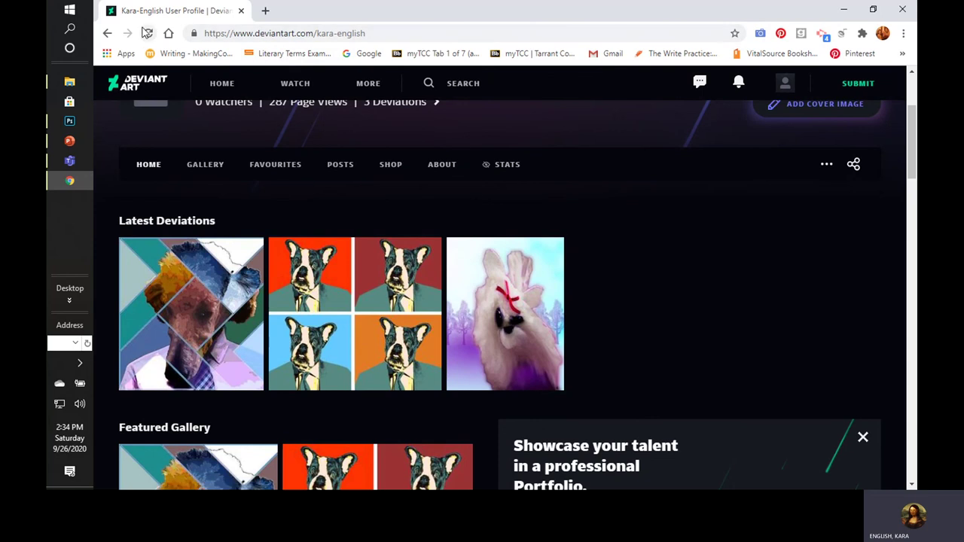
pyautogui.click(148, 33)
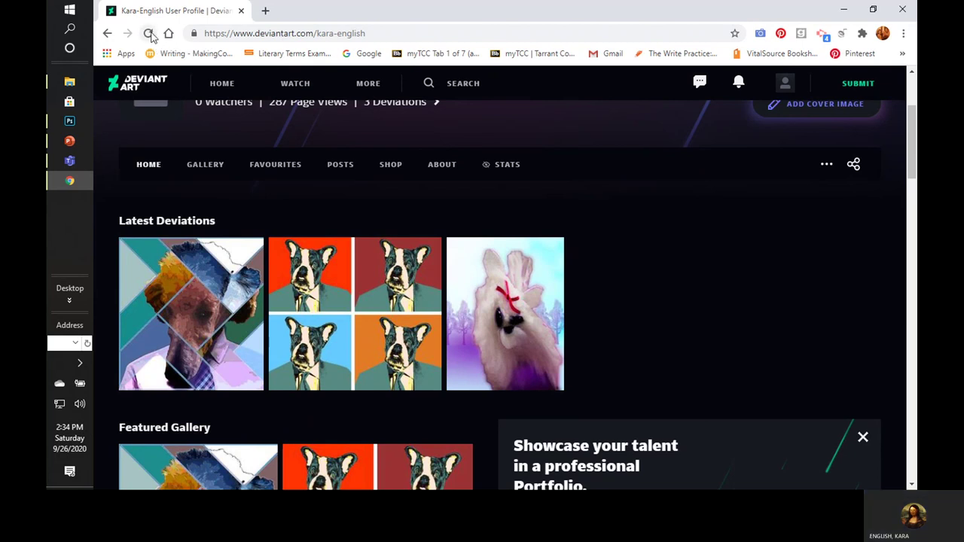
pyautogui.click(149, 33)
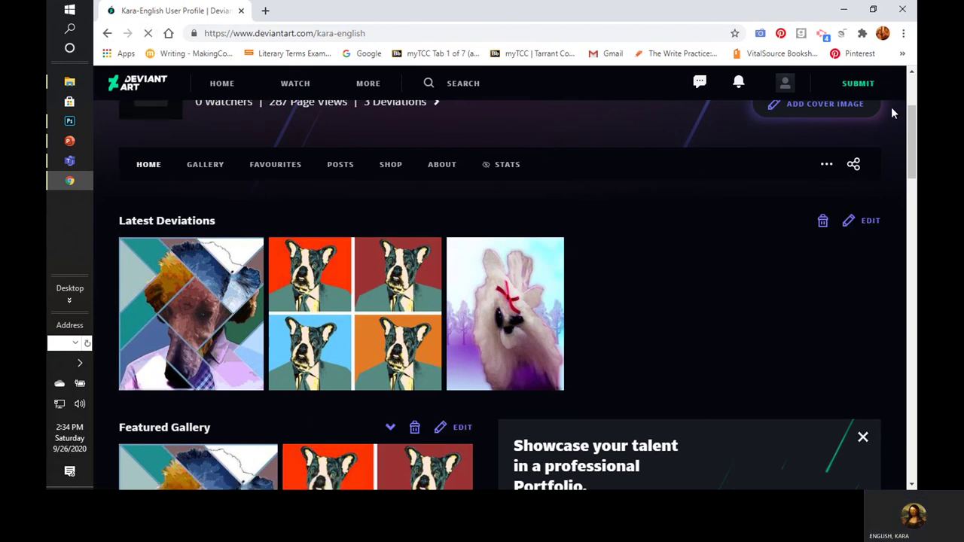
pyautogui.rightClick(912, 158)
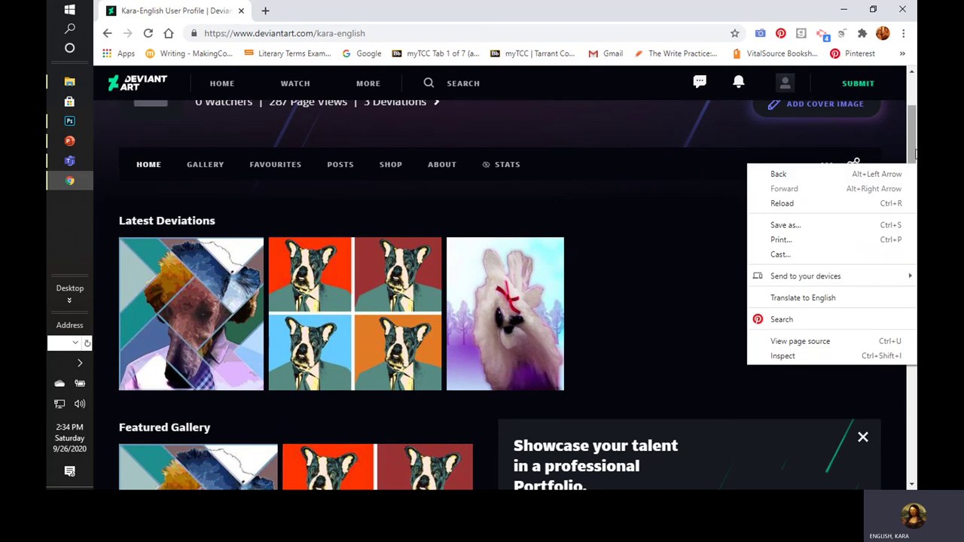
pyautogui.press('Escape')
pyautogui.scroll(-4, 912, 196)
pyautogui.scroll(-3, 911, 218)
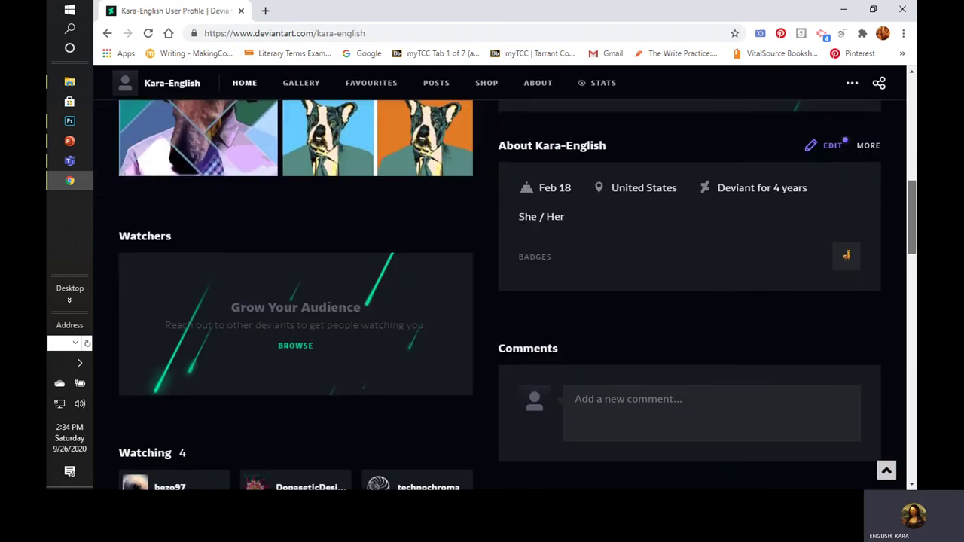
pyautogui.scroll(1, 911, 228)
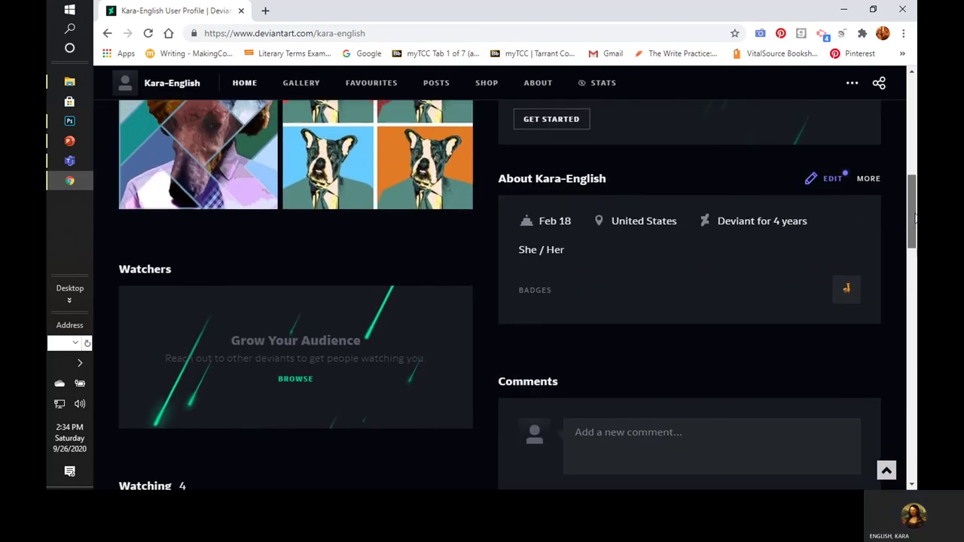
pyautogui.scroll(3, 911, 228)
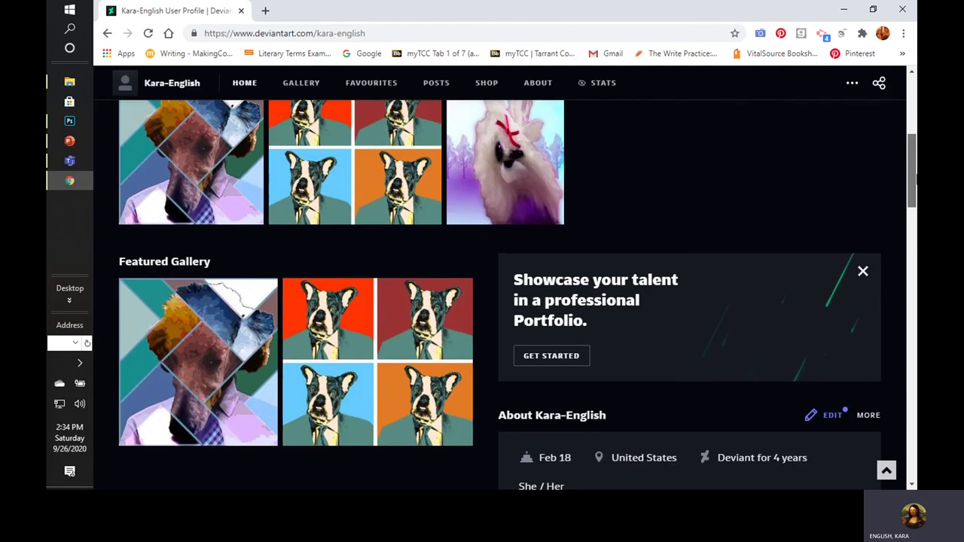
pyautogui.scroll(1, 913, 177)
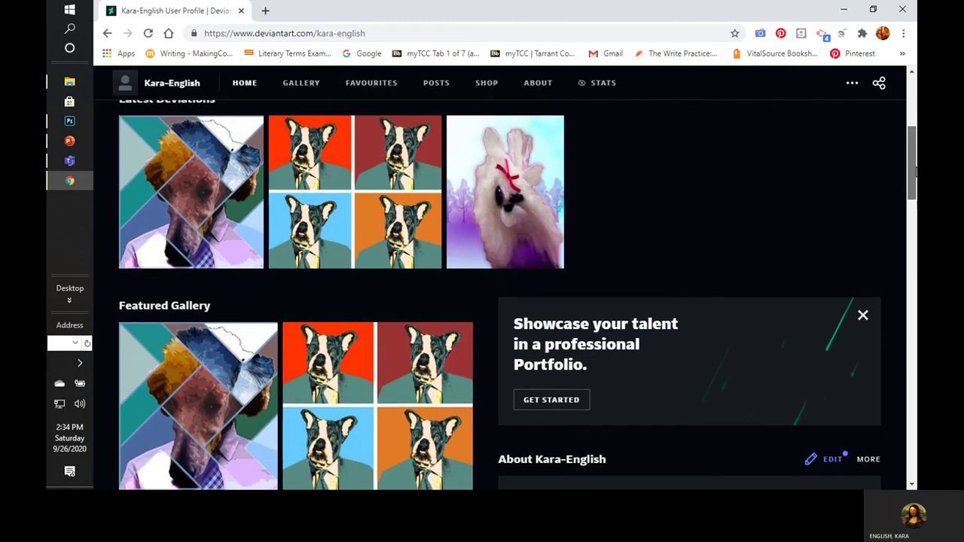
pyautogui.moveTo(915, 173); pyautogui.dragTo(909, 73)
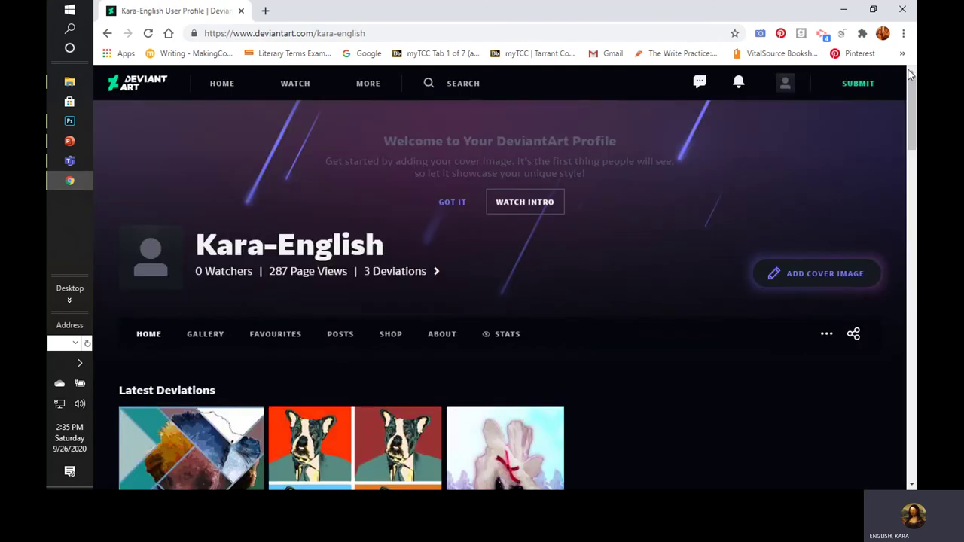
pyautogui.moveTo(875, 85)
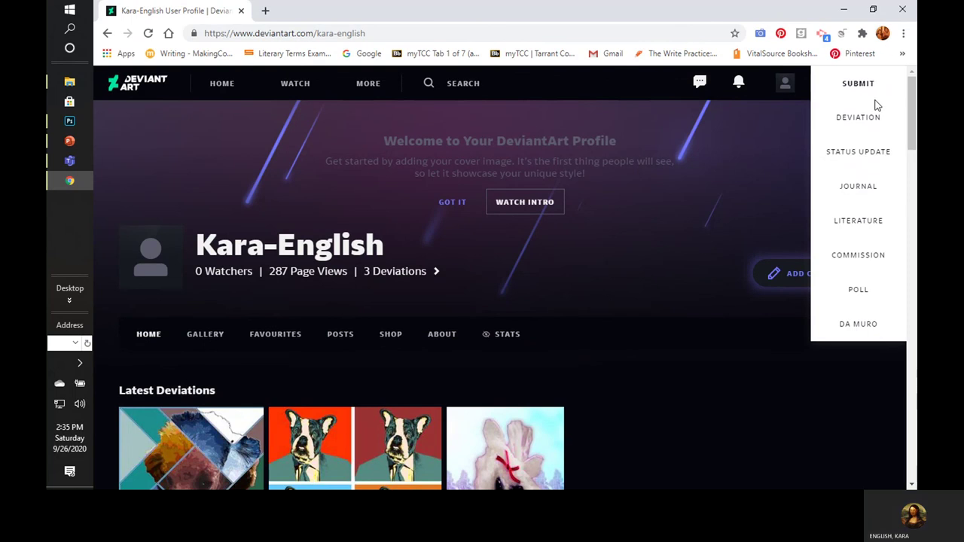
pyautogui.moveTo(871, 119)
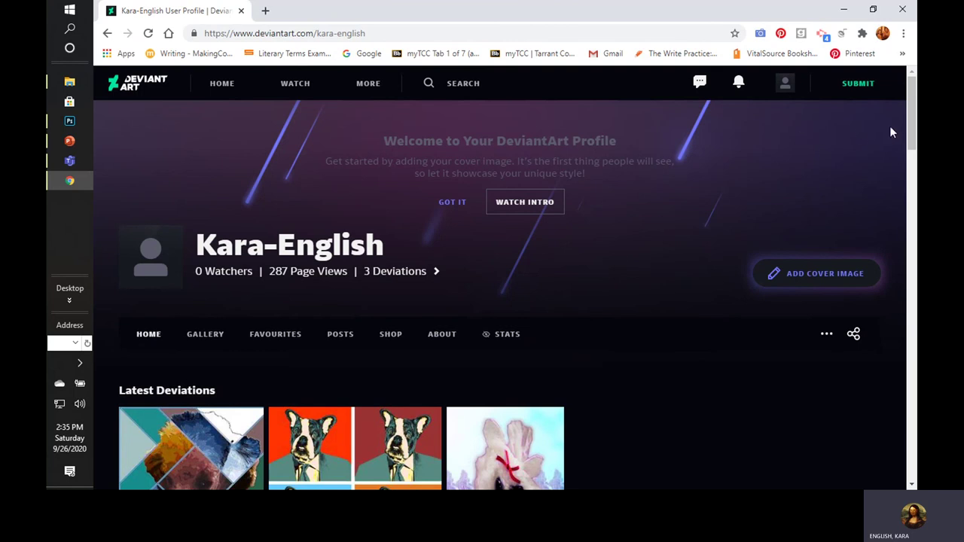
pyautogui.scroll(-1, 914, 167)
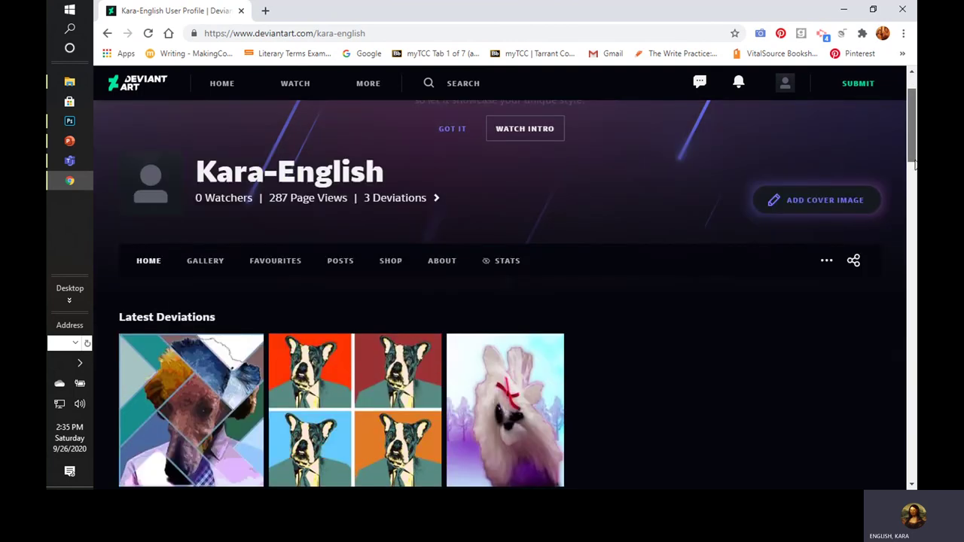
pyautogui.scroll(-5, 914, 166)
pyautogui.scroll(6, 518, 93)
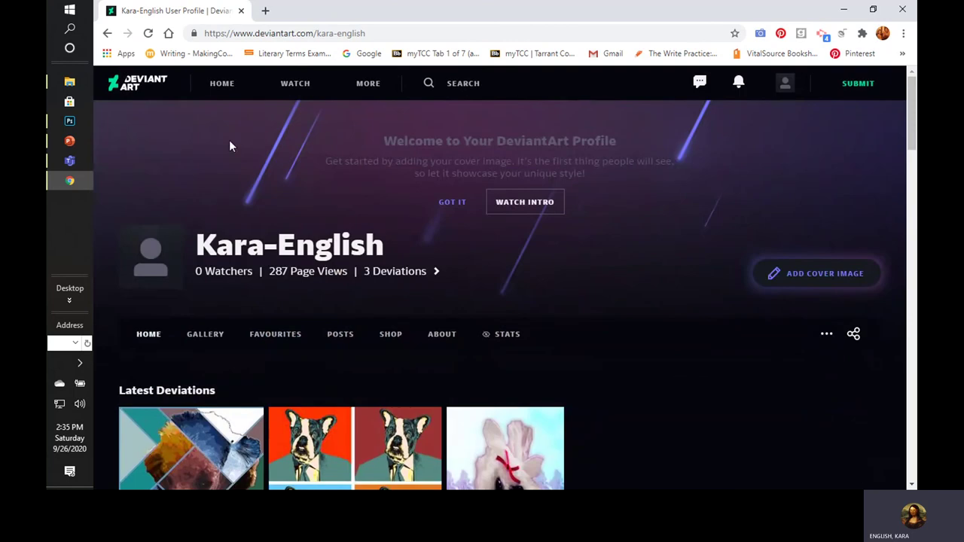